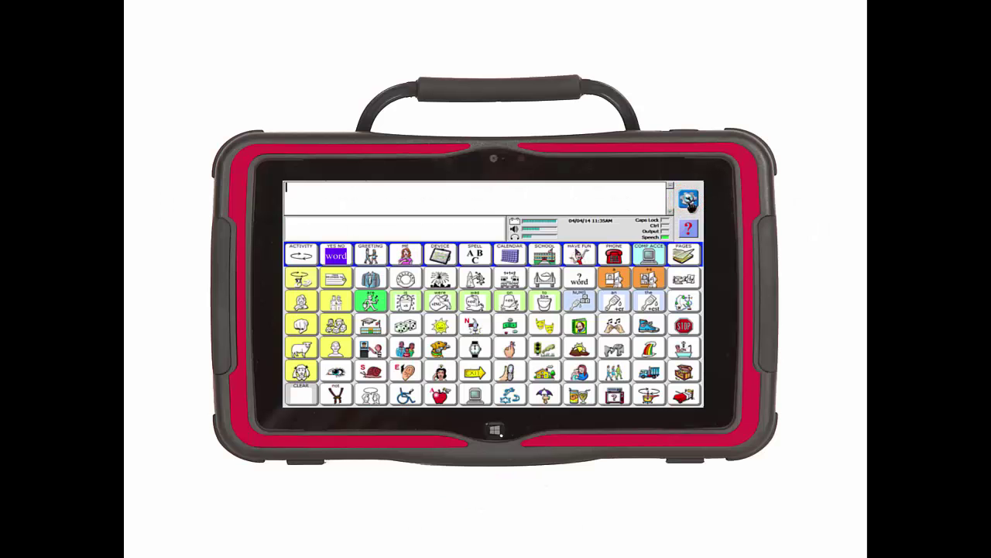
Open Network and Sharing Center from the NuVoice tools menu via Windows Control Panel
click(687, 203)
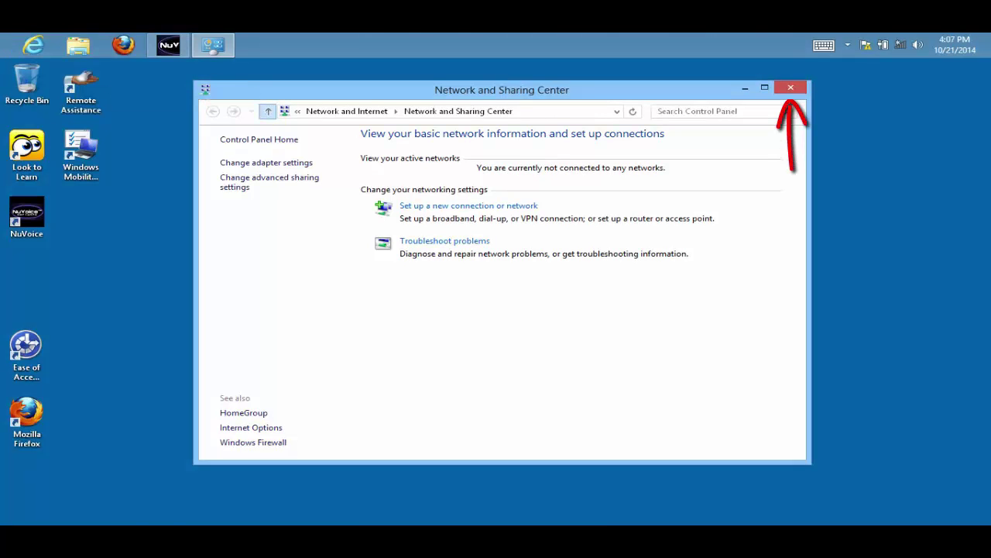
Close Network and Sharing Center and check the available Wi‑Fi networks in Charms Settings
click(791, 88)
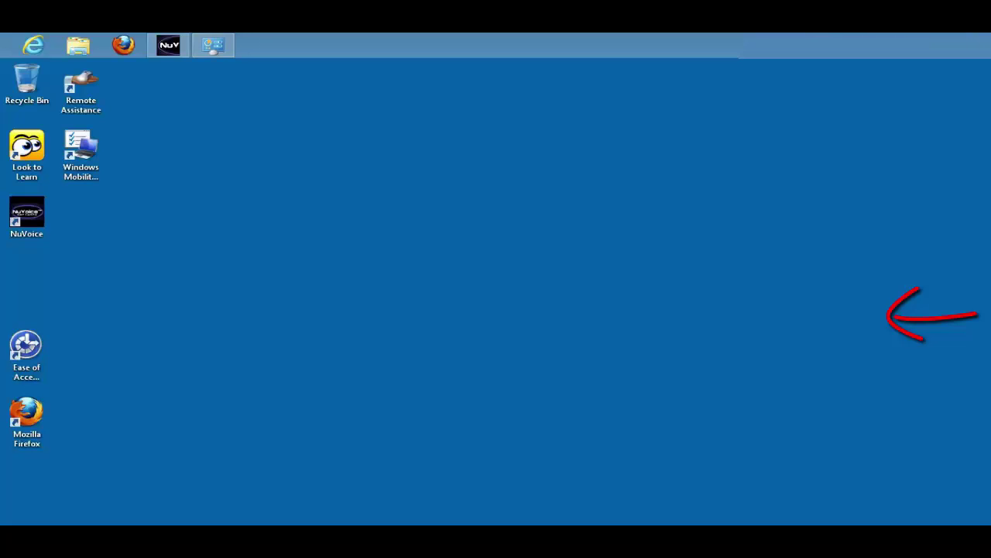
key(super+c)
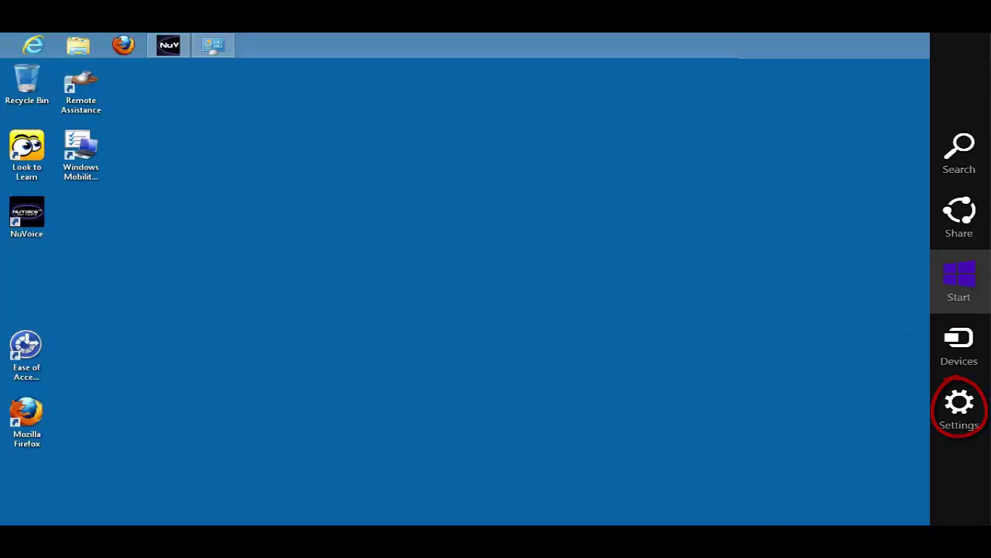
key(super+i)
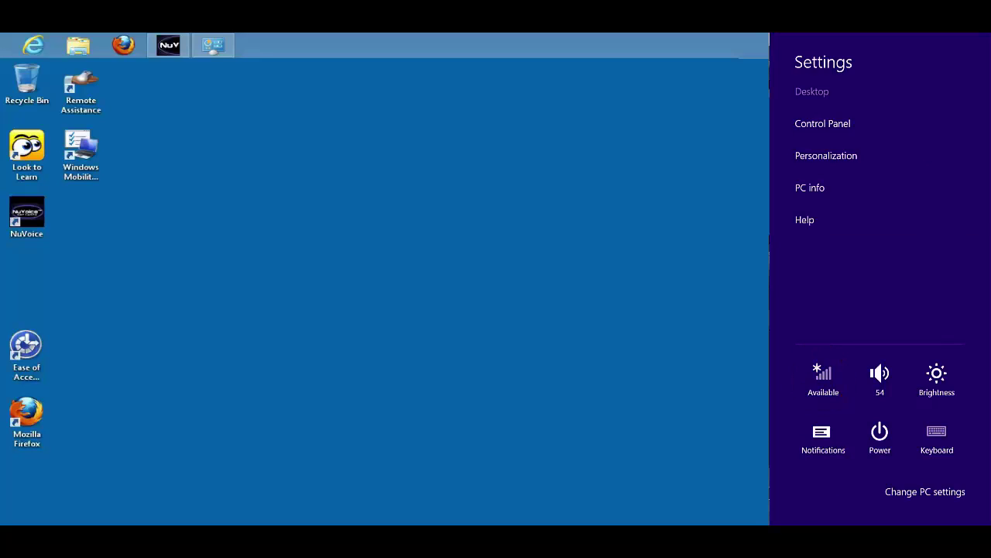
key(Return)
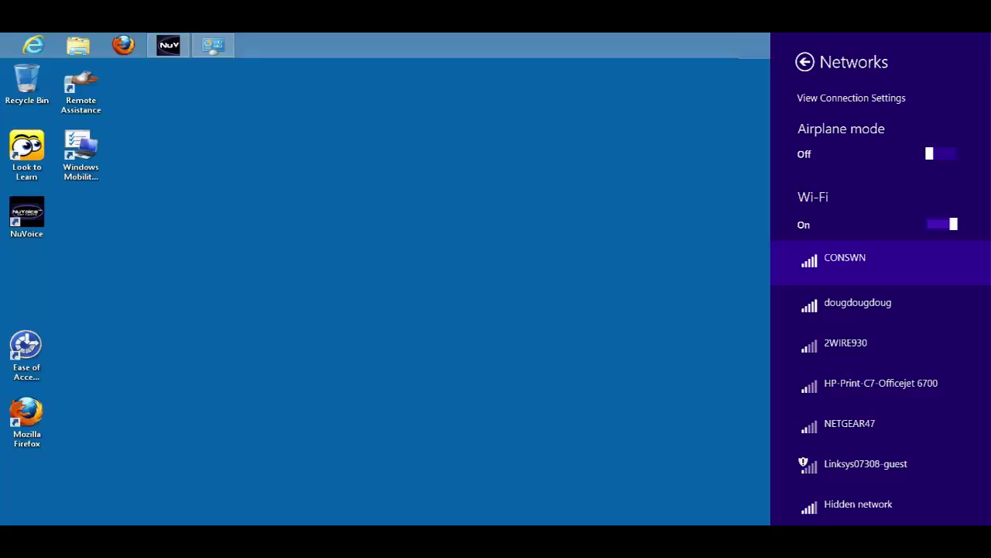
key(Escape)
Return to NuVoice from the taskbar to reach the Realize Language email prompt
click(168, 42)
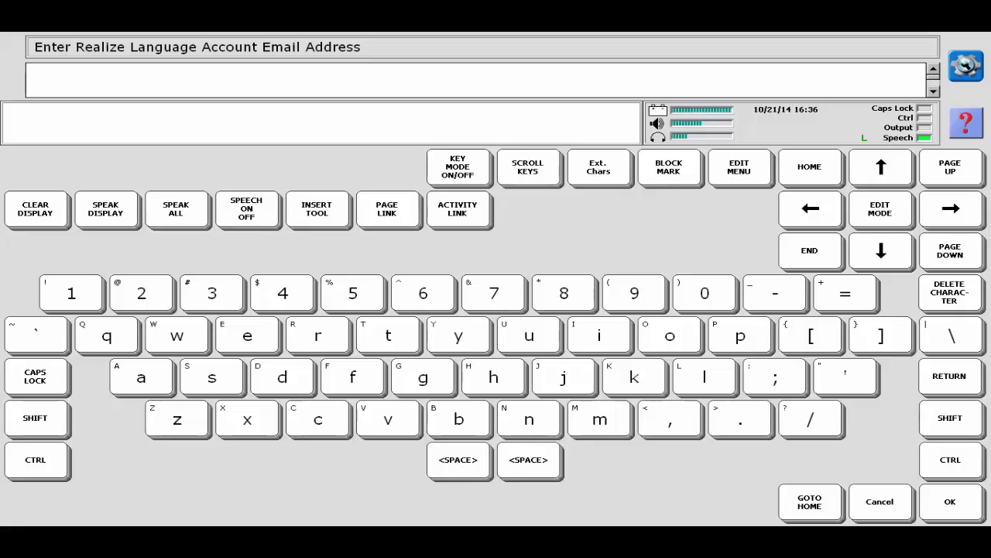
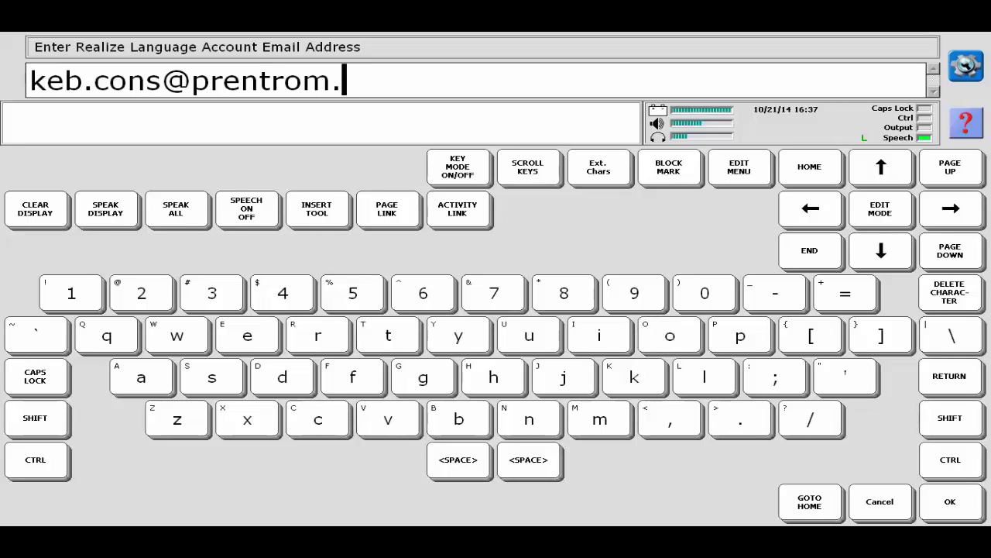
Enter the Realize Language account e-mail address and password to link the account
click(949, 501)
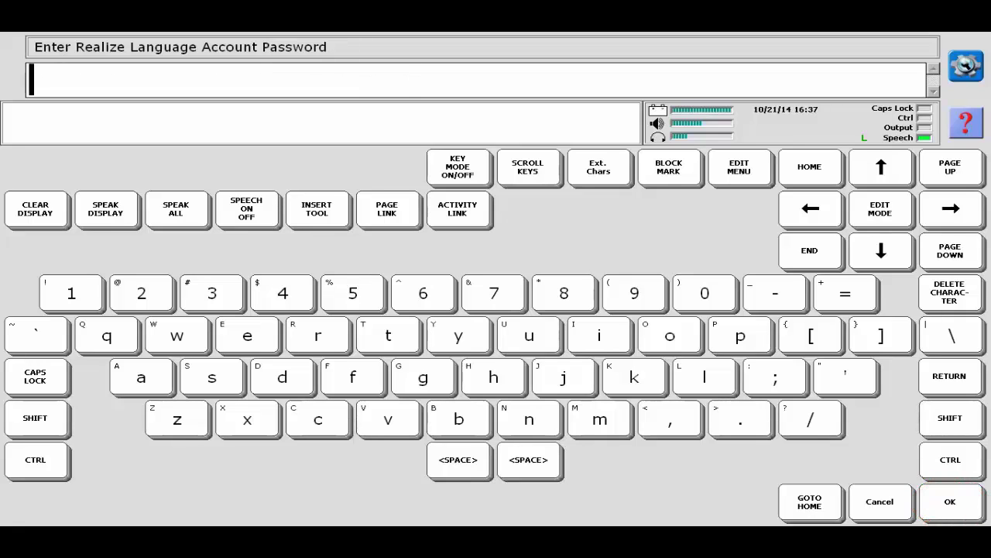
text(********)
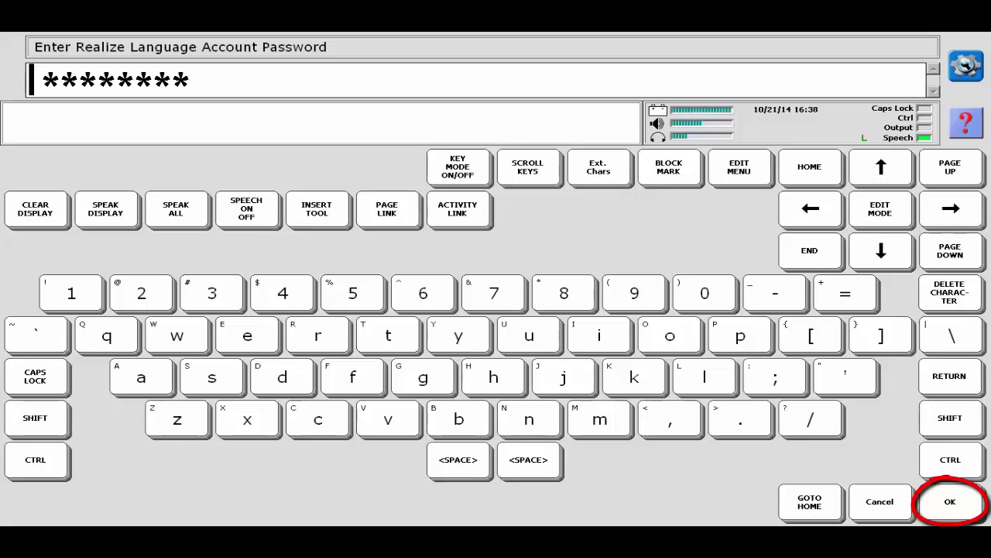
key(Caps_Lock)
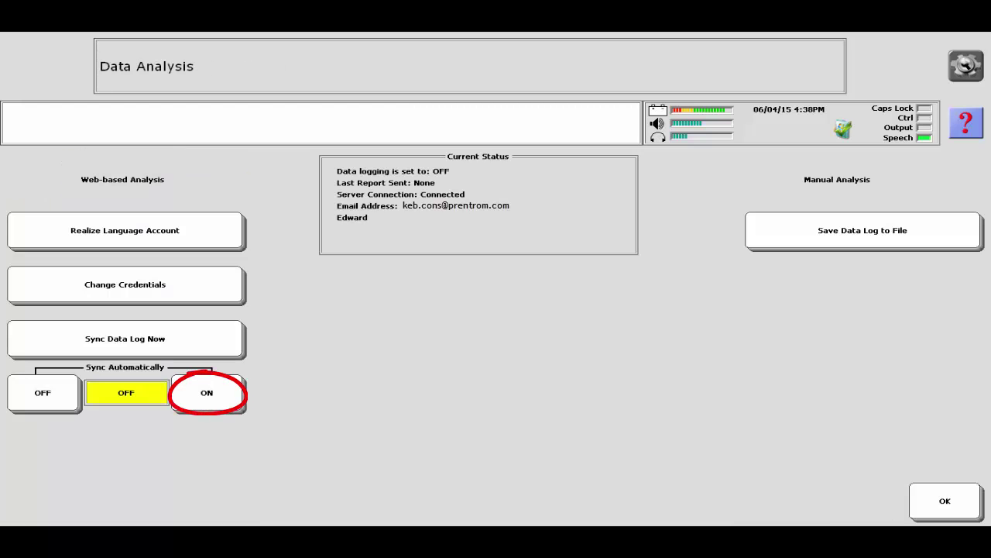
Turn on Sync Automatically in Data Analysis
click(207, 393)
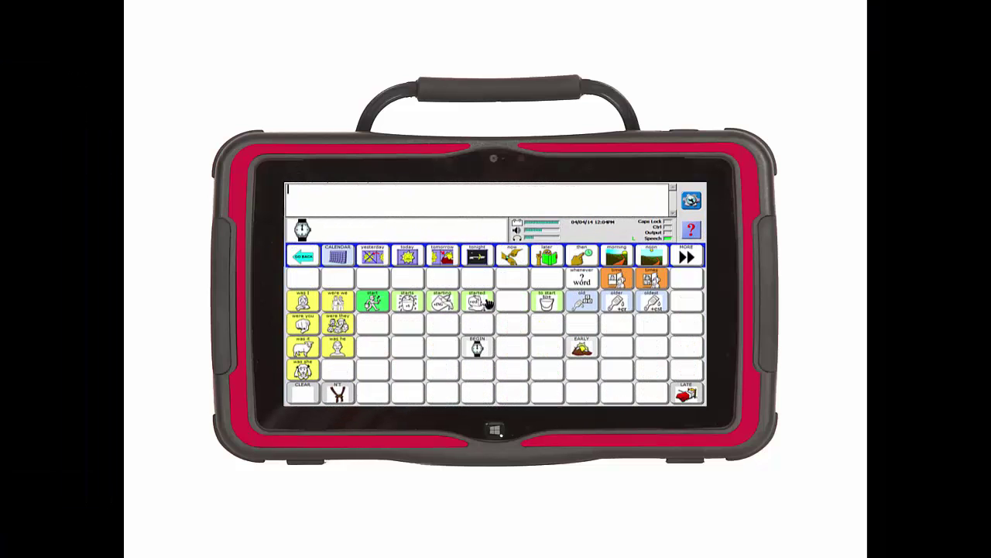
Build the phrase "now when I say something it will be" from the word pages
click(511, 256)
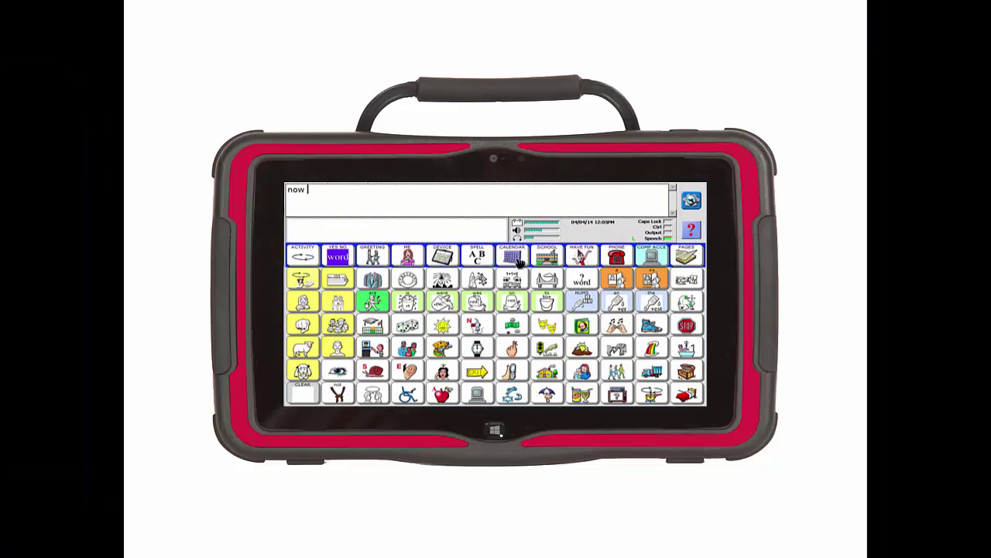
click(582, 279)
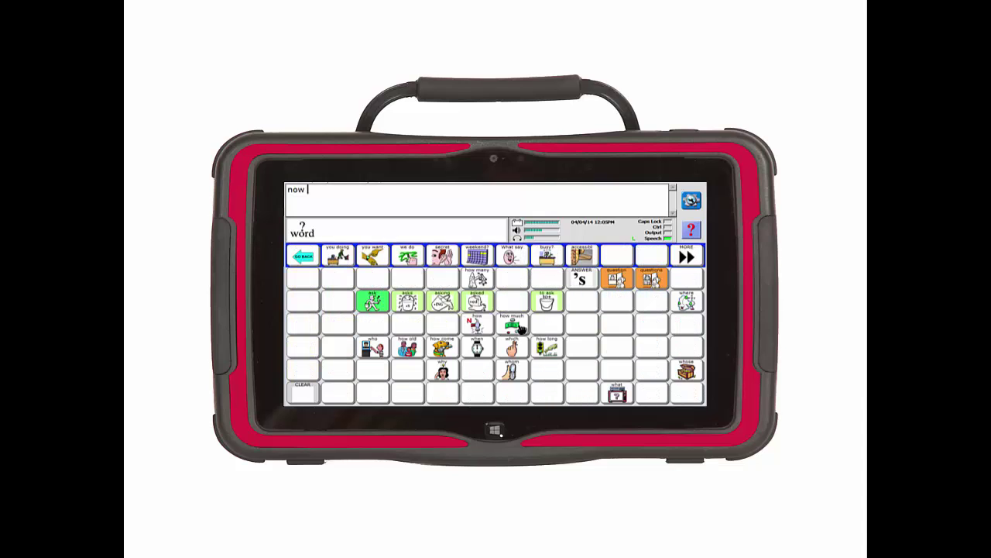
click(486, 348)
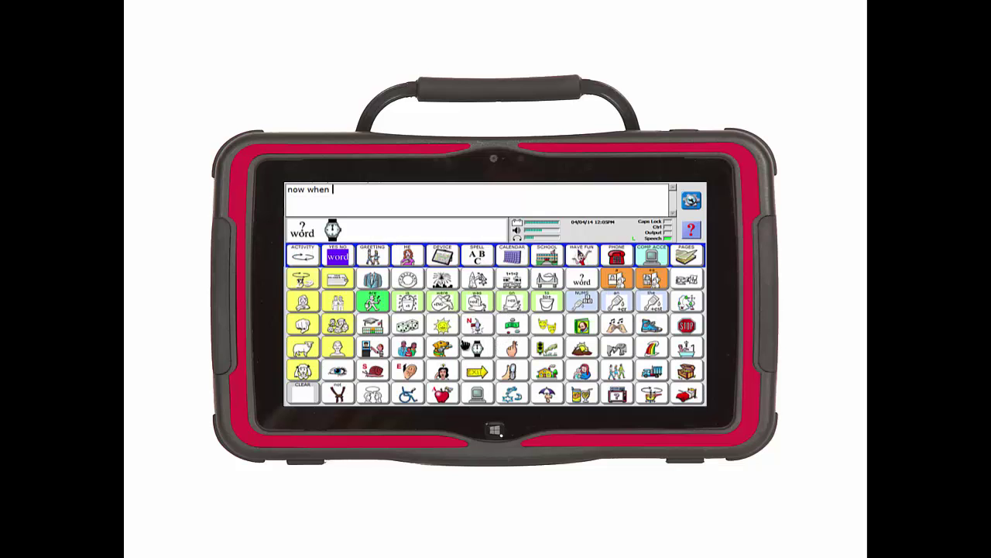
click(311, 309)
click(306, 306)
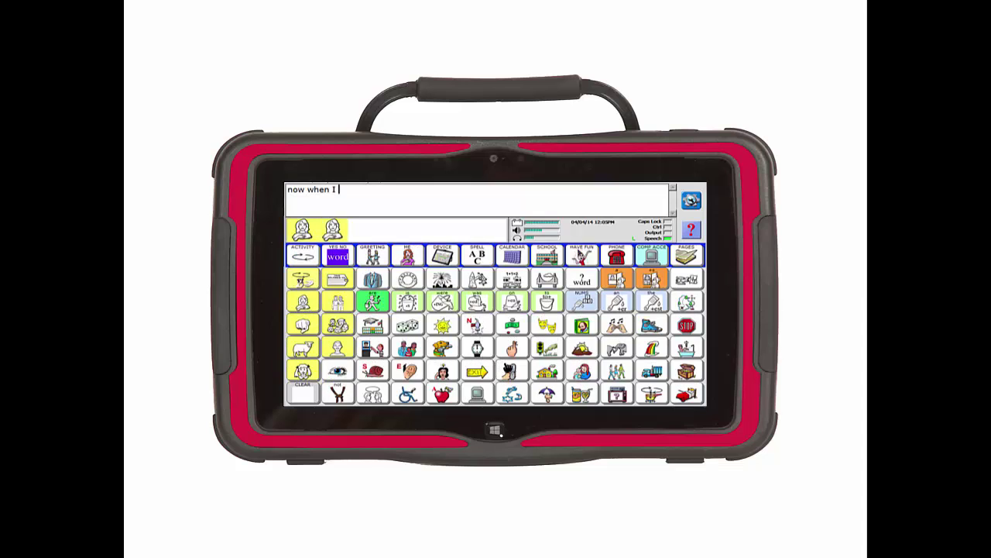
click(512, 370)
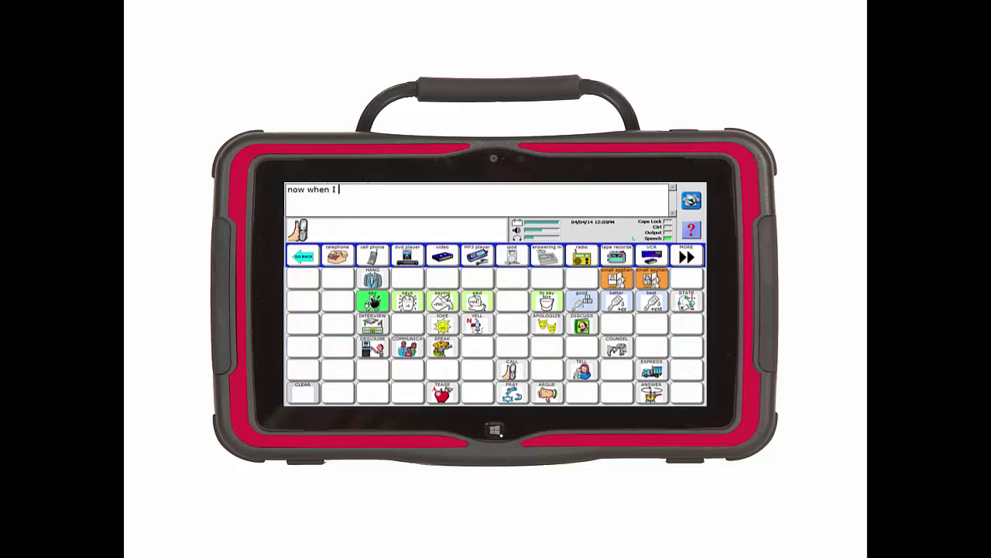
click(372, 301)
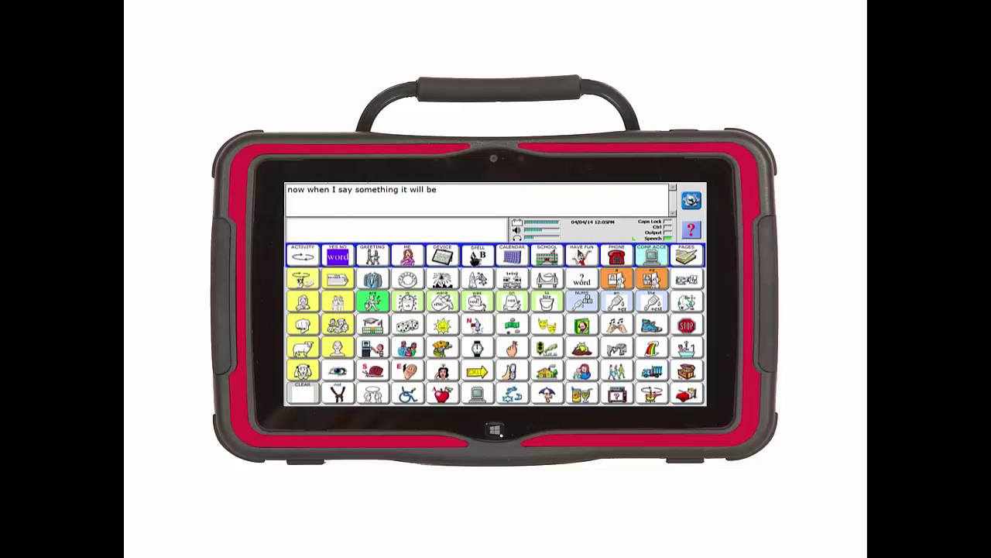
click(477, 256)
Spell r-e-c-o-r, choose the predicted word "recorded", and end with a period
click(478, 280)
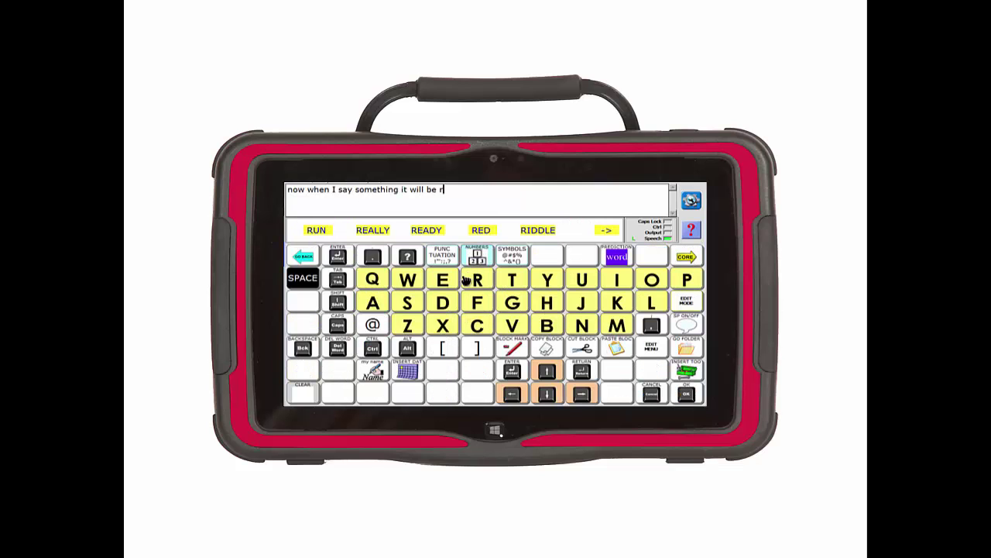
click(443, 280)
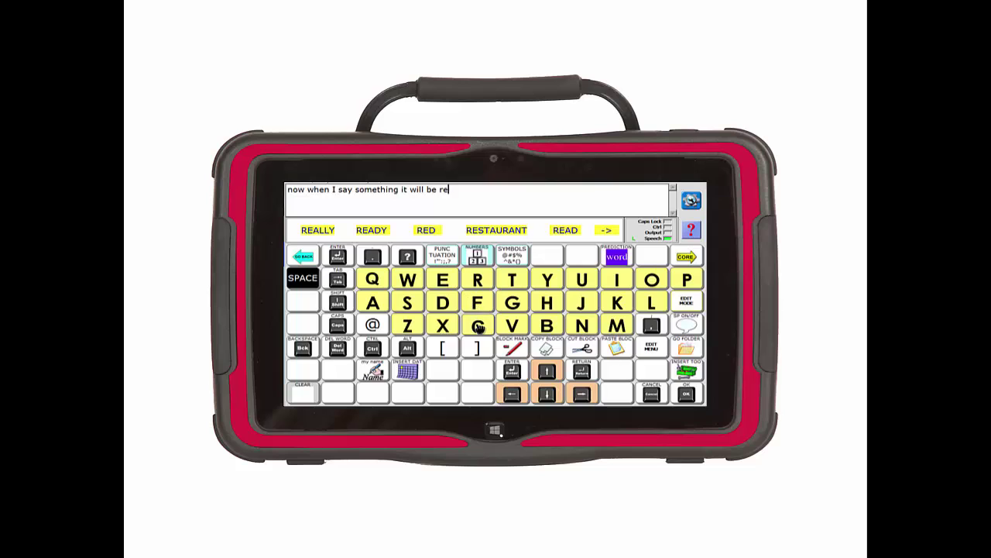
click(478, 325)
click(653, 280)
click(478, 280)
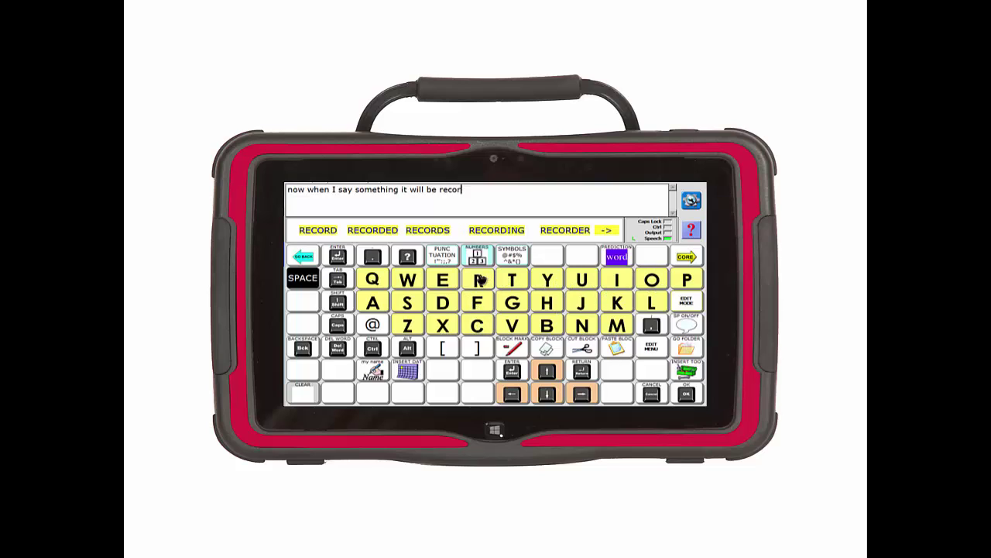
click(375, 230)
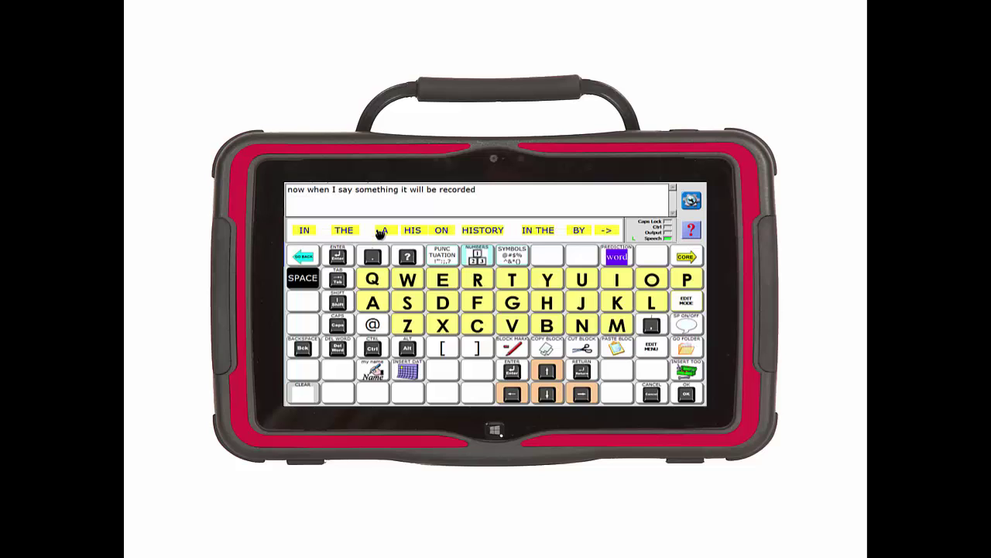
click(373, 255)
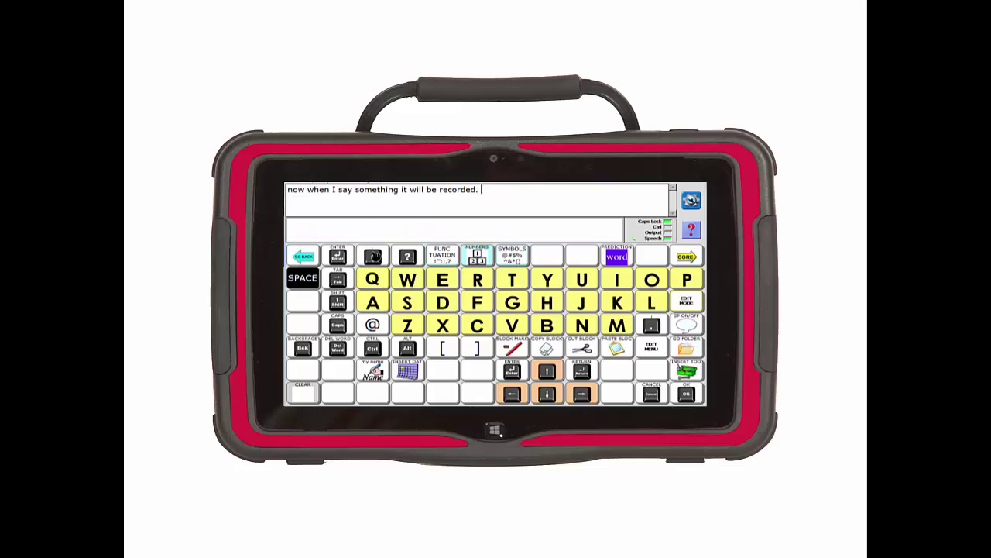